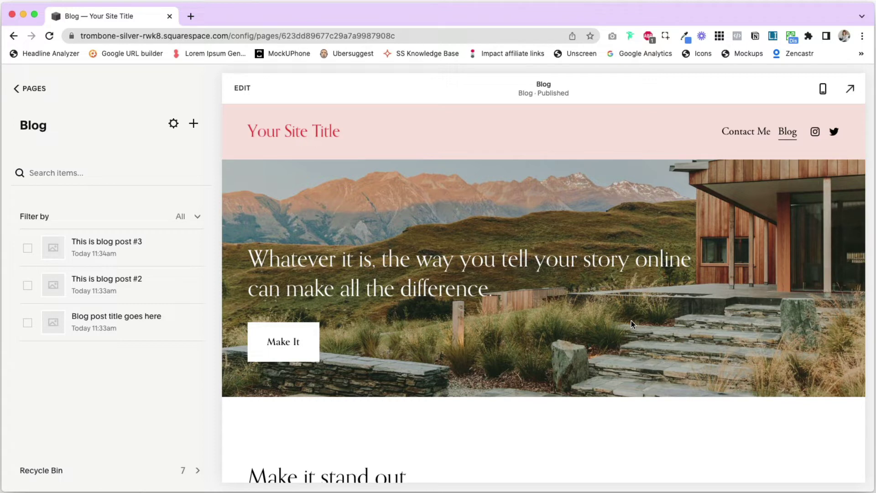
- Navigate from the Blog panel back through Pages to the Blog page's post list
{"action": "scroll", "coordinate": [584, 302], "scroll_direction": "down", "scroll_amount": 3}
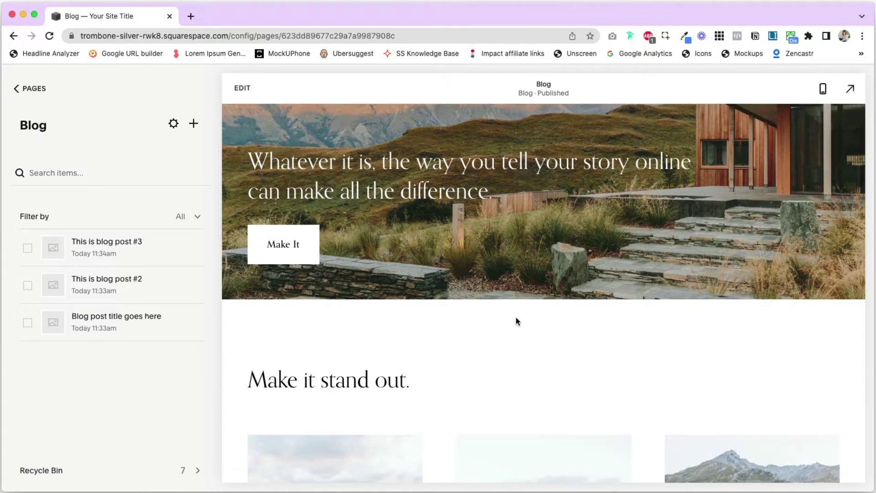
{"action": "scroll", "coordinate": [518, 354], "scroll_direction": "down", "scroll_amount": 2}
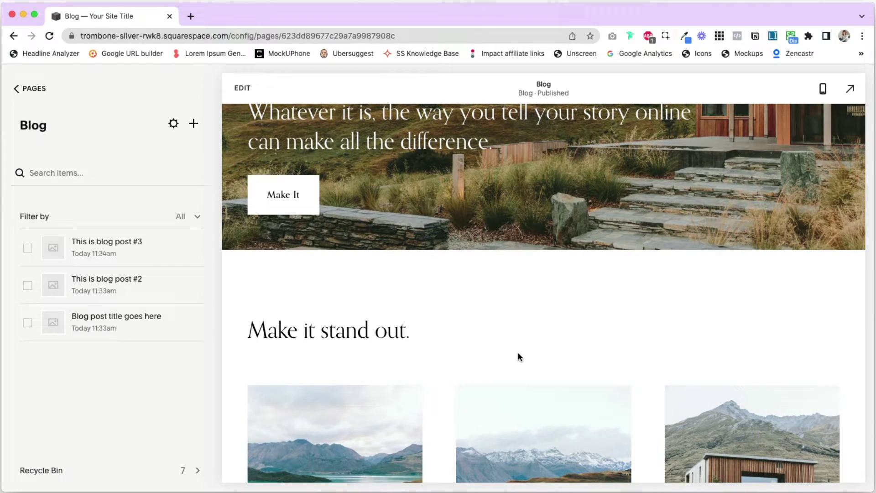
{"action": "scroll", "coordinate": [519, 355], "scroll_direction": "down", "scroll_amount": 5}
{"action": "scroll", "coordinate": [519, 355], "scroll_direction": "down", "scroll_amount": 1}
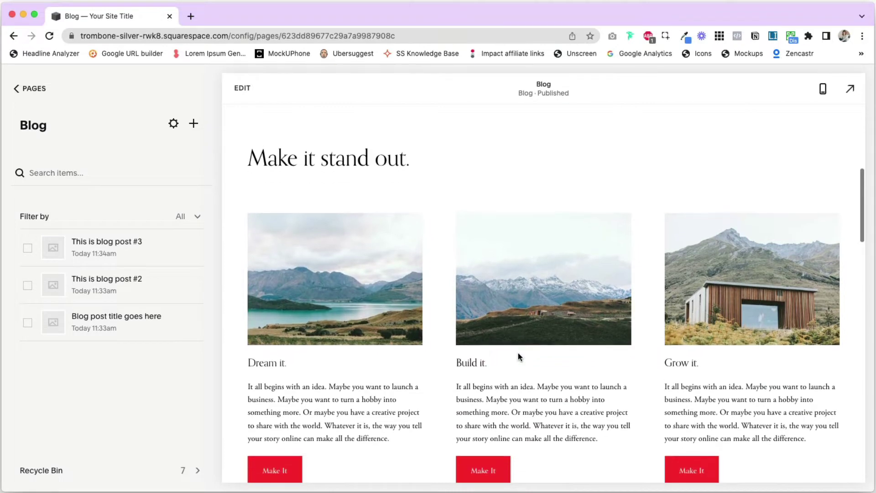
{"action": "scroll", "coordinate": [519, 356], "scroll_direction": "down", "scroll_amount": 3}
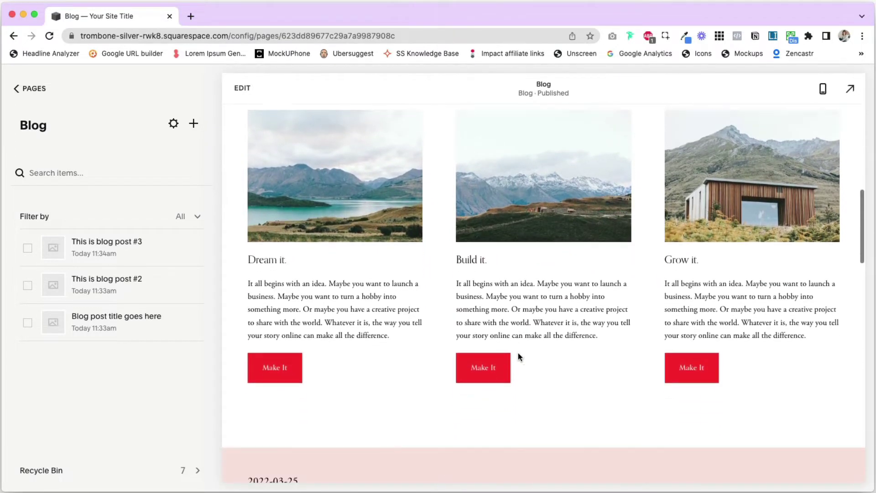
{"action": "scroll", "coordinate": [518, 356], "scroll_direction": "up", "scroll_amount": 12}
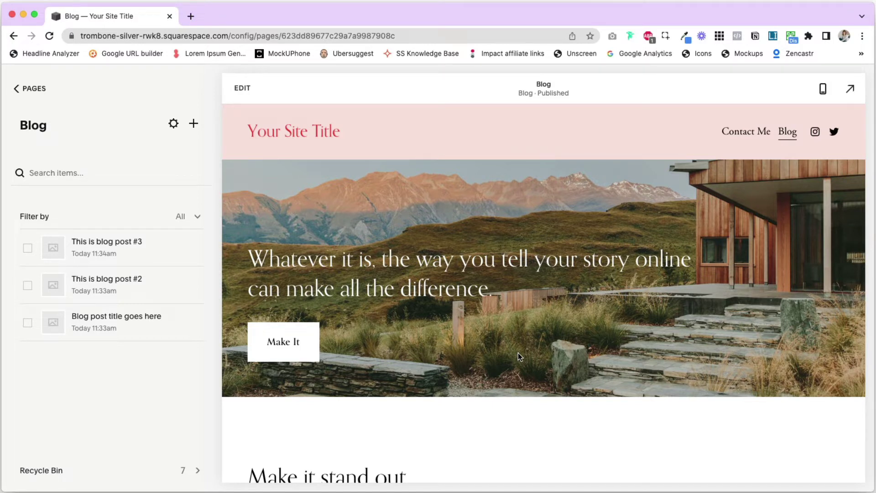
{"action": "left_click", "coordinate": [37, 94]}
{"action": "left_click", "coordinate": [37, 94]}
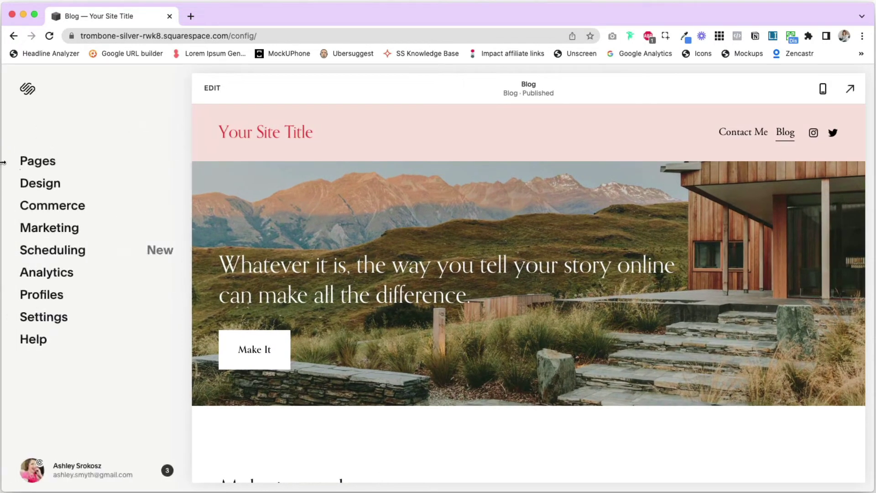
{"action": "left_click", "coordinate": [47, 167]}
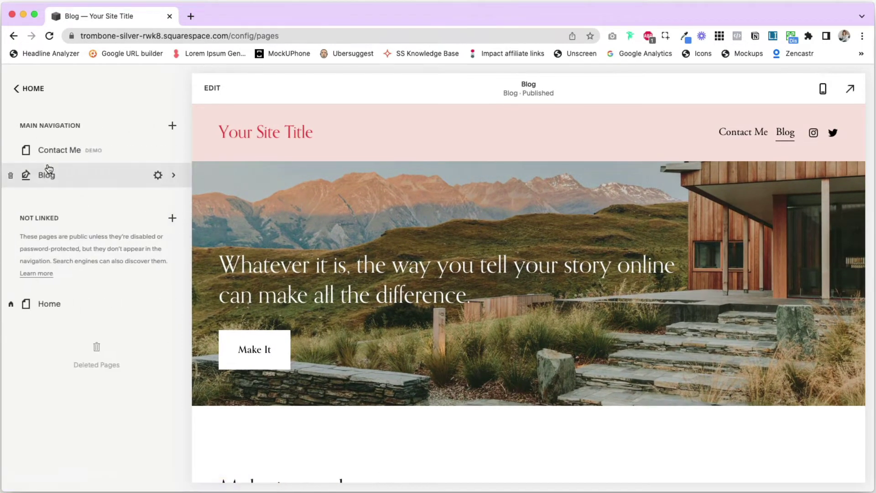
{"action": "left_click", "coordinate": [50, 178]}
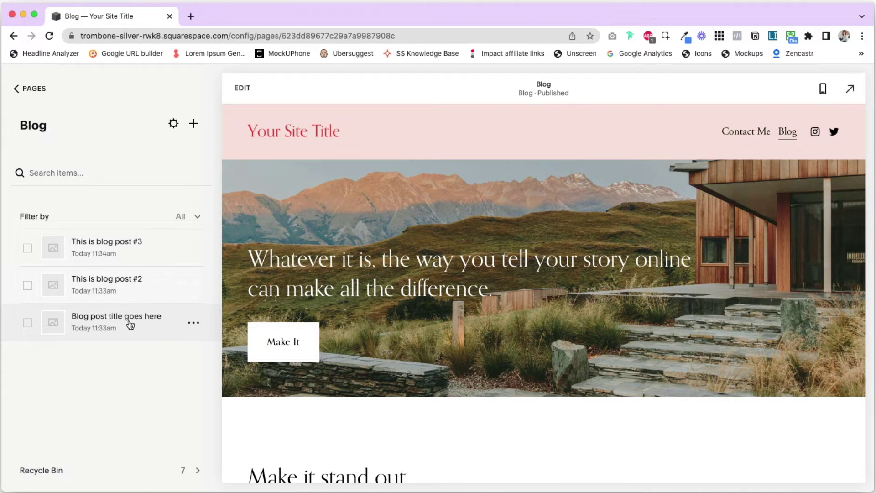
- Open the Categories options of the post 'Blog post title goes here'
{"action": "left_click", "coordinate": [112, 325]}
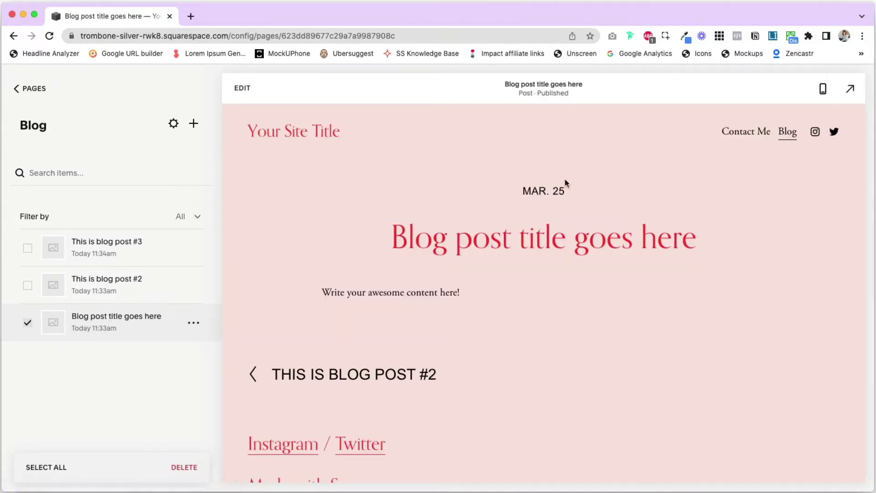
{"action": "left_click", "coordinate": [193, 325]}
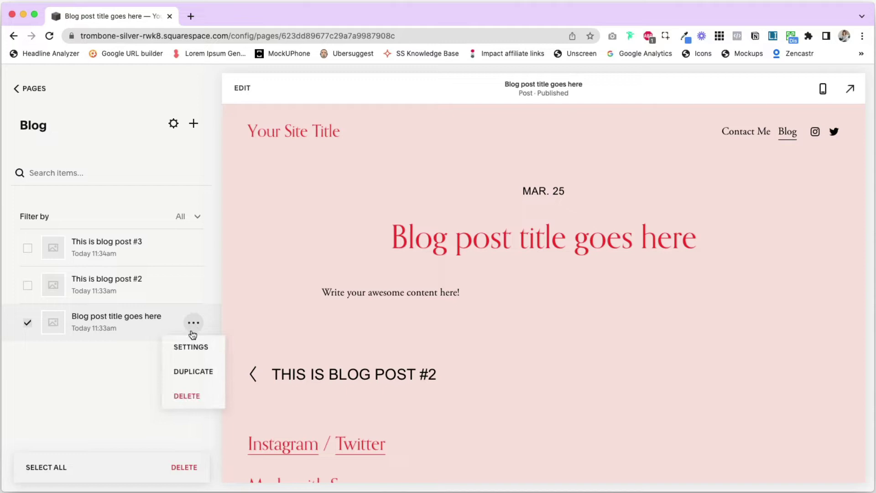
{"action": "left_click", "coordinate": [192, 347]}
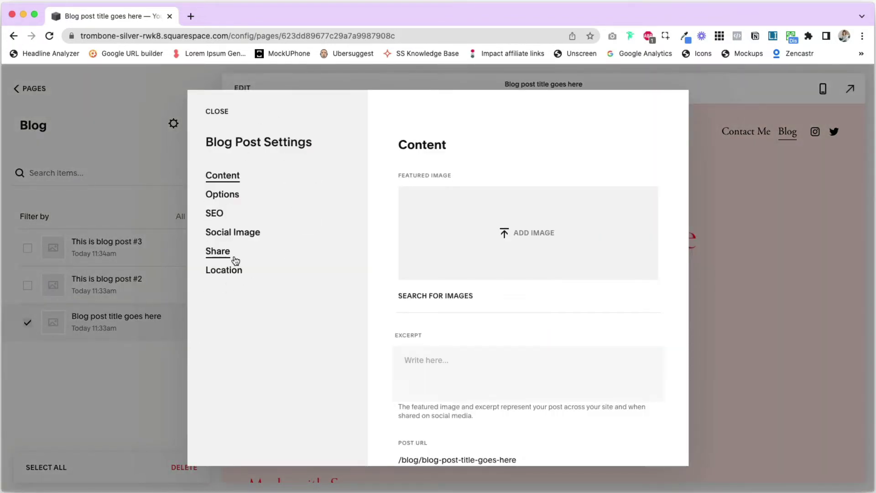
{"action": "left_click", "coordinate": [222, 199]}
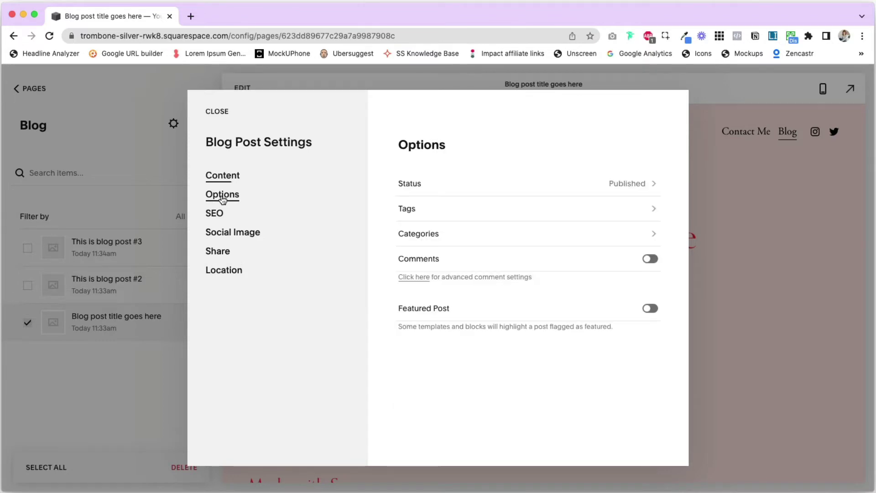
{"action": "left_click", "coordinate": [451, 237]}
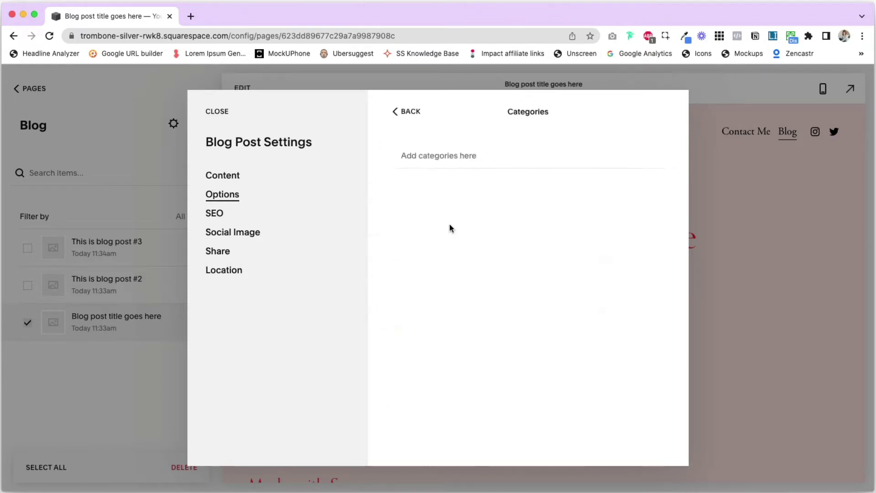
- Add the new category 'Category name #1' to the post and save its settings
{"action": "left_click", "coordinate": [407, 158]}
{"action": "type", "text": "Category name #1"}
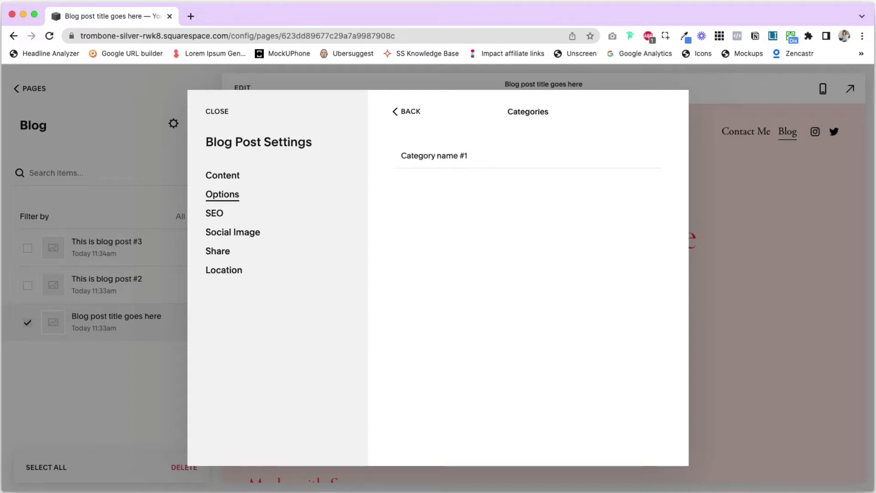
{"action": "key", "text": "Return"}
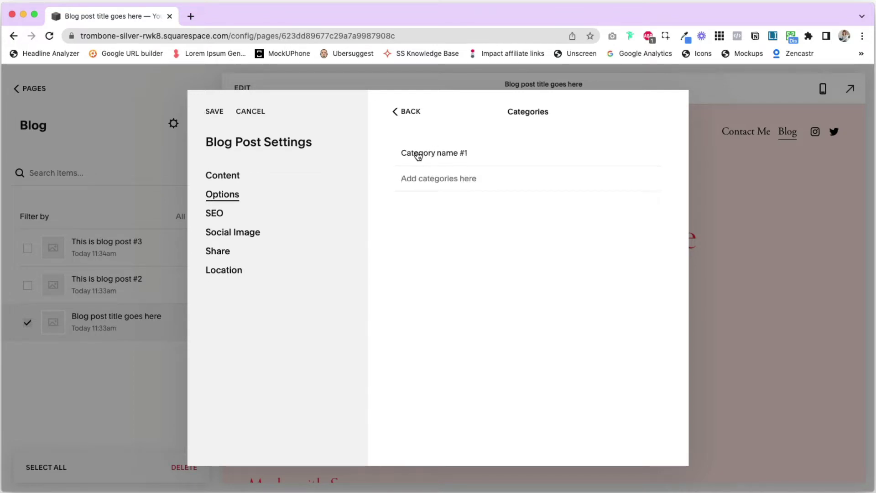
{"action": "mouse_move", "coordinate": [419, 155]}
{"action": "left_mouse_down"}
{"action": "mouse_move", "coordinate": [426, 157]}
{"action": "mouse_move", "coordinate": [415, 180]}
{"action": "mouse_move", "coordinate": [423, 156]}
{"action": "left_mouse_up"}
{"action": "left_click", "coordinate": [215, 112]}
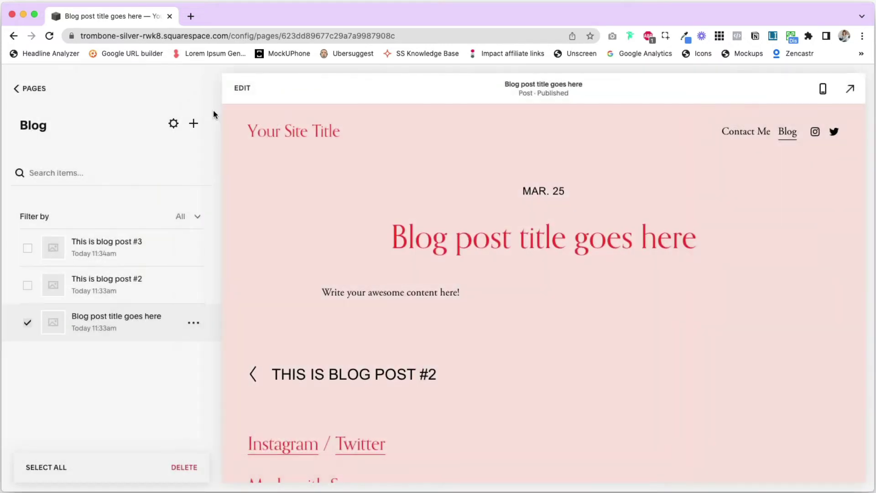
- Give 'This is blog post #3' the new category 'Category name #2' and save the post settings
{"action": "left_click", "coordinate": [128, 250]}
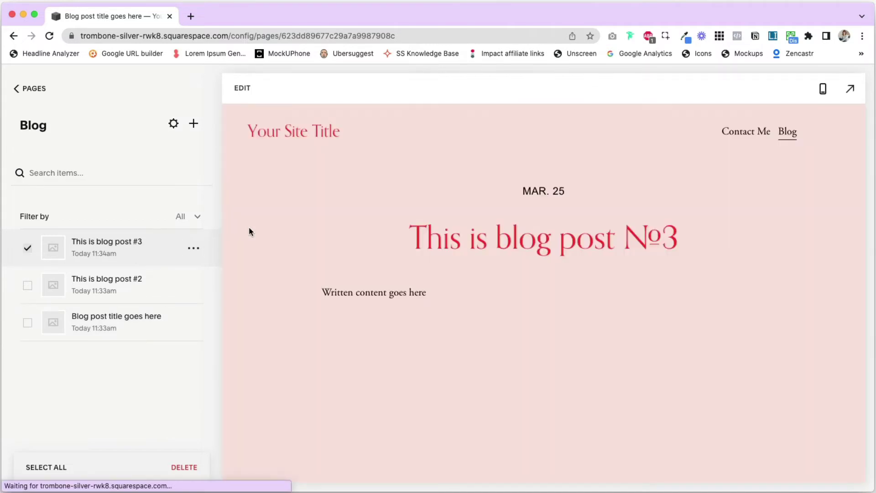
{"action": "left_click", "coordinate": [193, 249]}
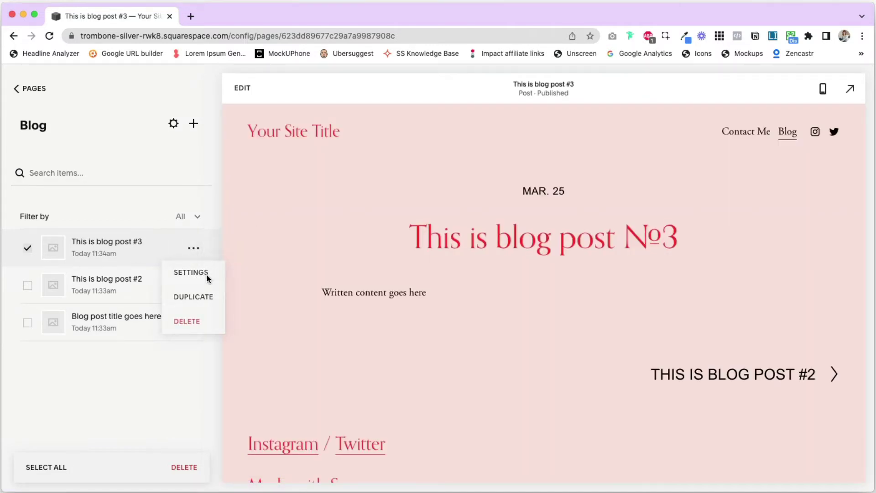
{"action": "left_click", "coordinate": [196, 271]}
{"action": "left_click", "coordinate": [223, 195]}
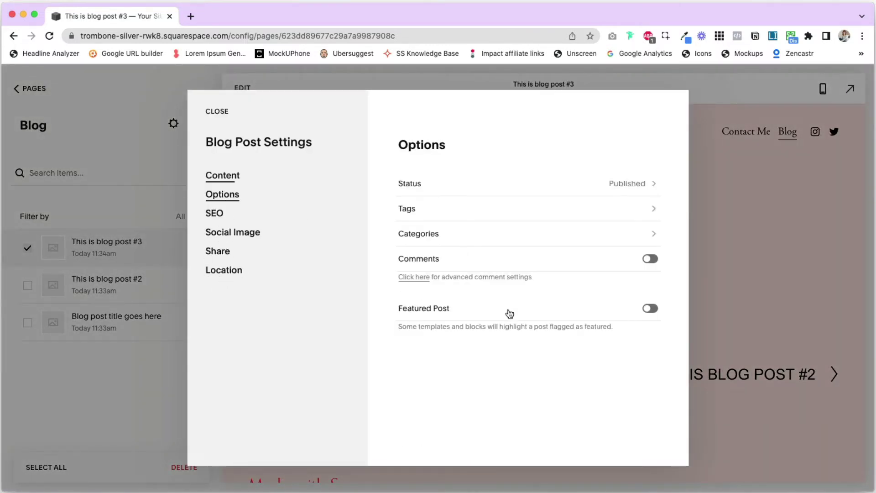
{"action": "left_click", "coordinate": [475, 241]}
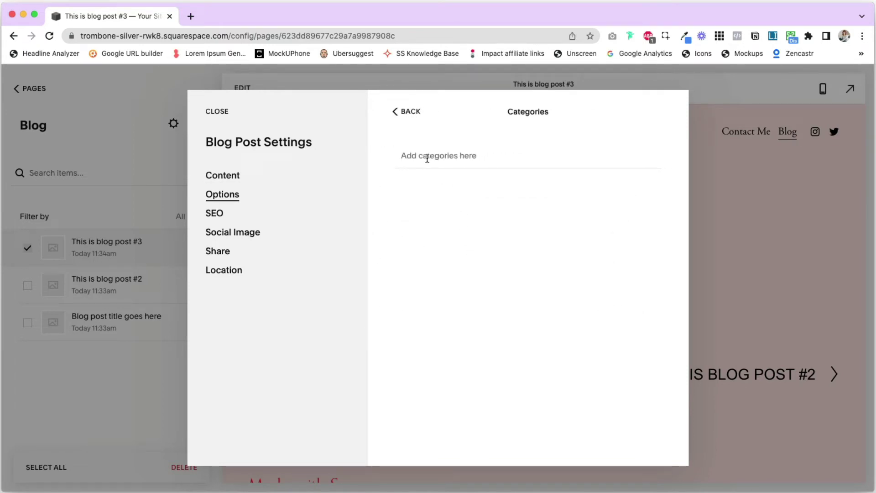
{"action": "type", "text": "Cate"}
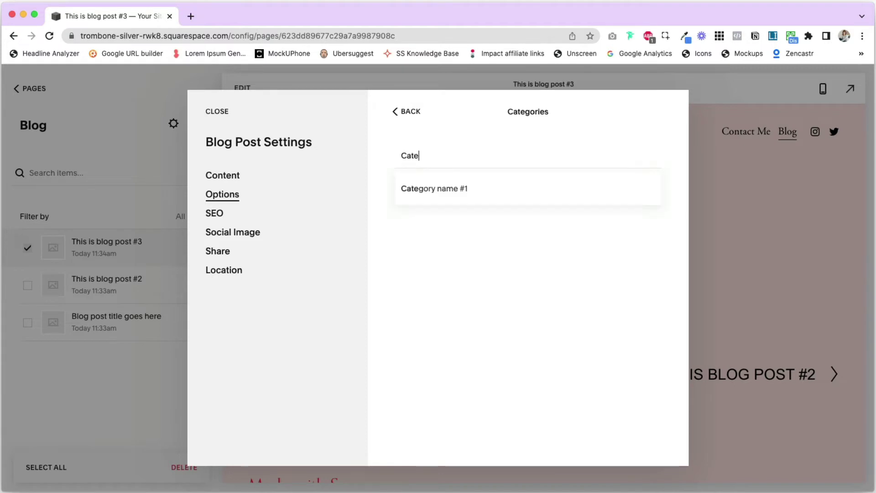
{"action": "type", "text": "gory name 32"}
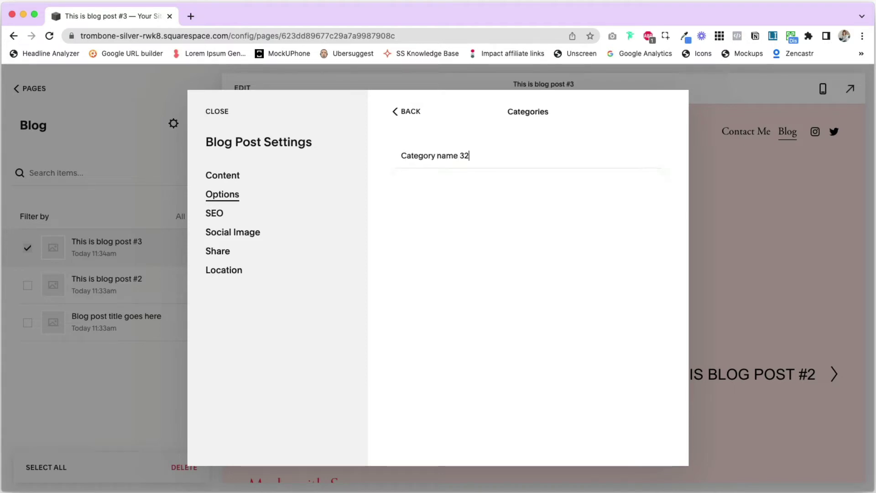
{"action": "key", "text": "BackSpace"}
{"action": "key", "text": "BackSpace"}
{"action": "type", "text": "#2"}
{"action": "key", "text": "Return"}
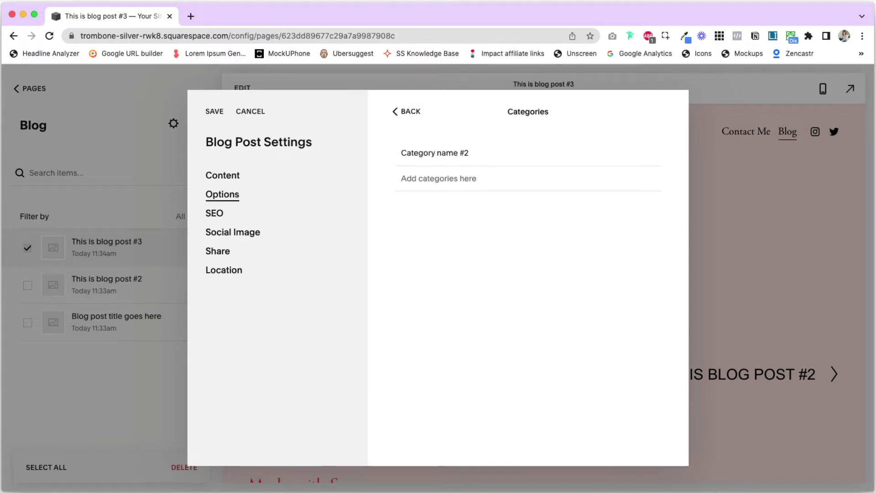
{"action": "left_click", "coordinate": [216, 114]}
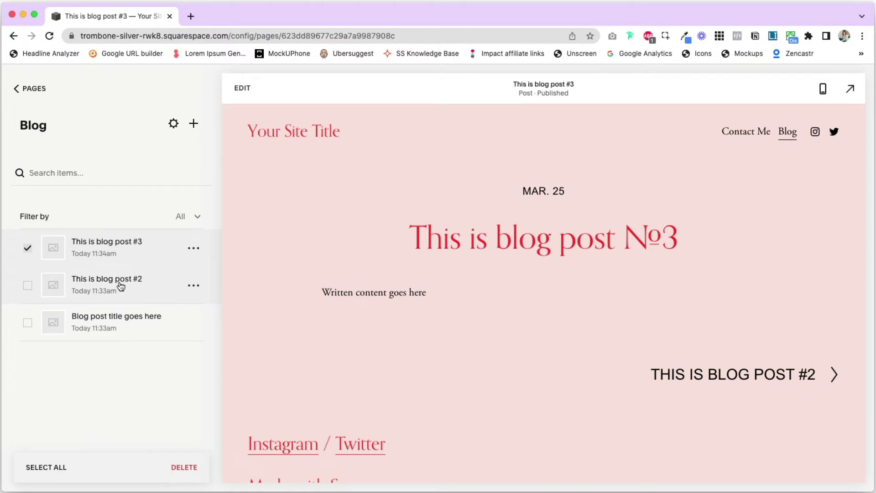
- Tag blog post #2 with the existing categories 'Category name #1' and 'Category name #2', then save
{"action": "left_click", "coordinate": [193, 286]}
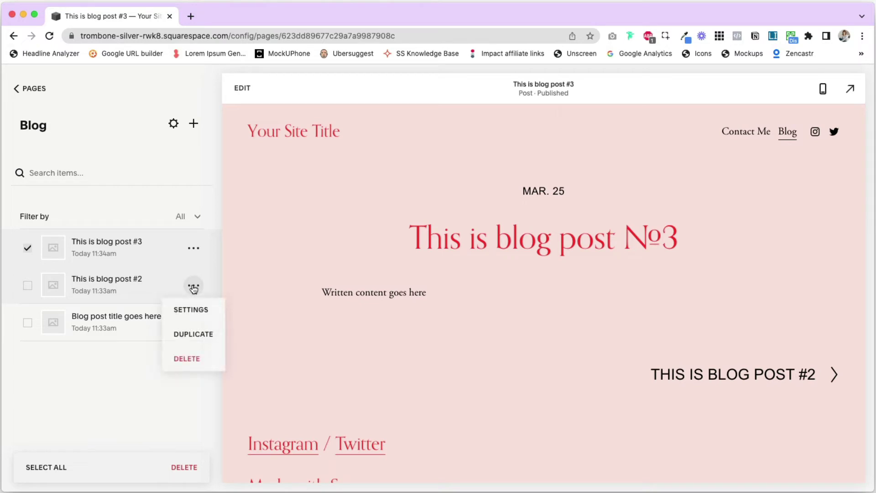
{"action": "left_click", "coordinate": [193, 311]}
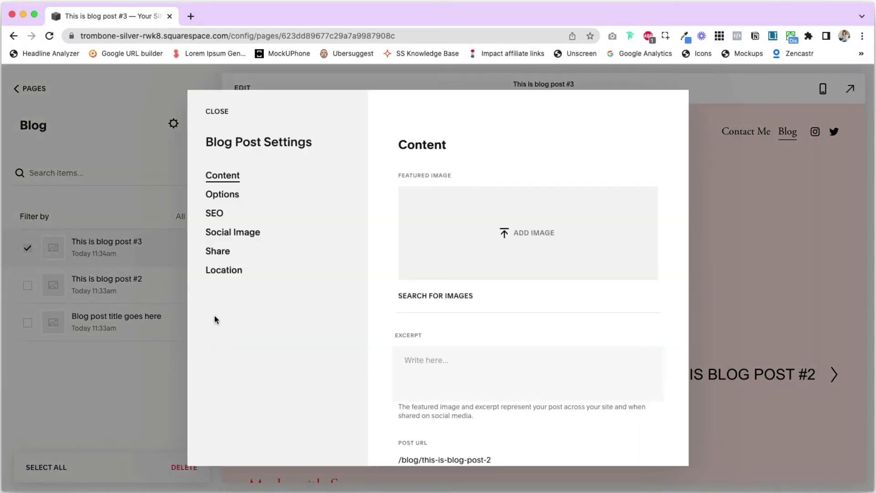
{"action": "left_click", "coordinate": [241, 200]}
{"action": "left_click", "coordinate": [428, 235]}
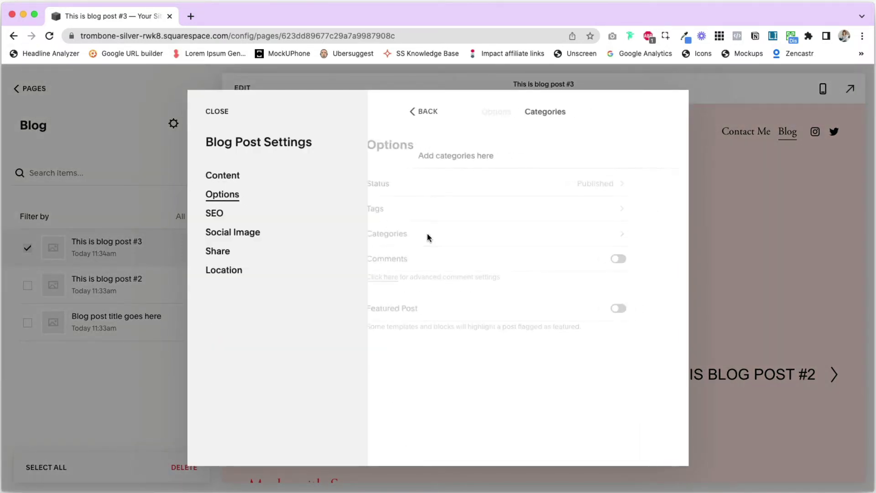
{"action": "left_click", "coordinate": [414, 156]}
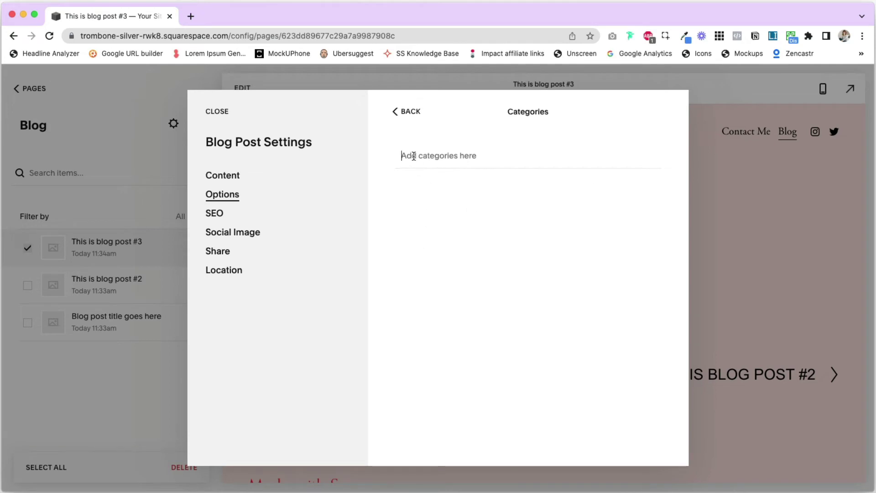
{"action": "type", "text": "Cate"}
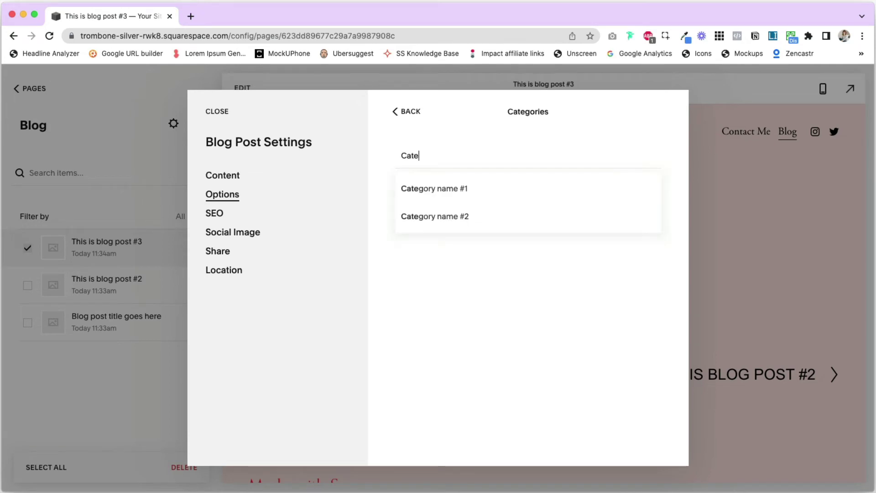
{"action": "left_click", "coordinate": [429, 192]}
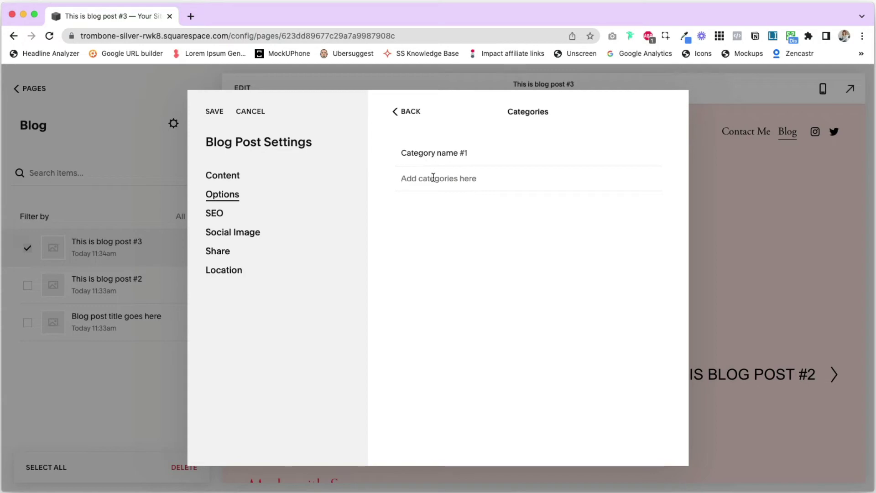
{"action": "type", "text": "Cate"}
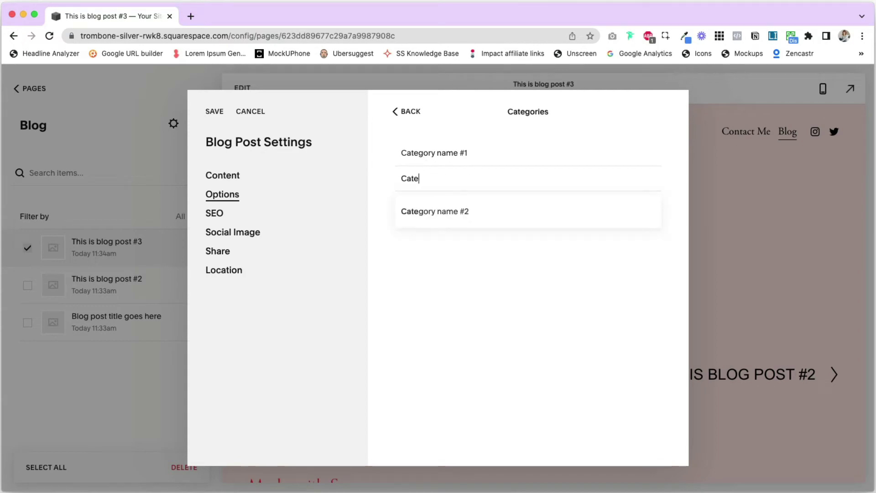
{"action": "left_click", "coordinate": [413, 211]}
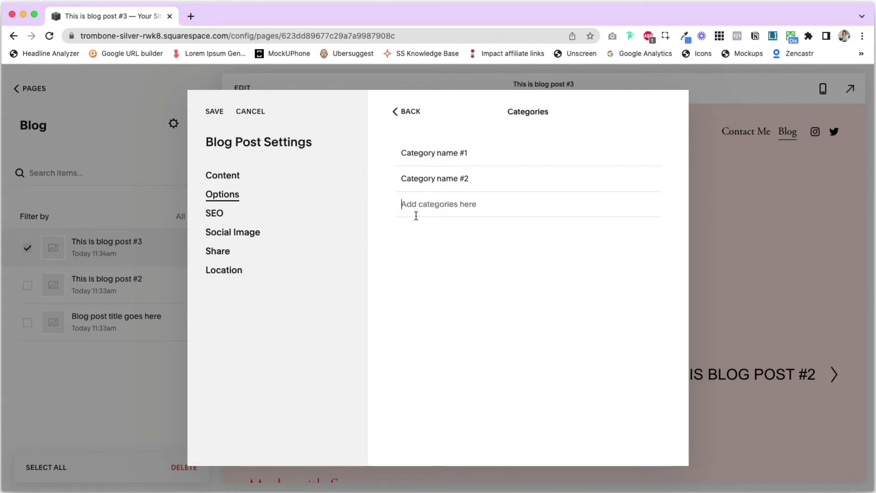
{"action": "left_click", "coordinate": [213, 112]}
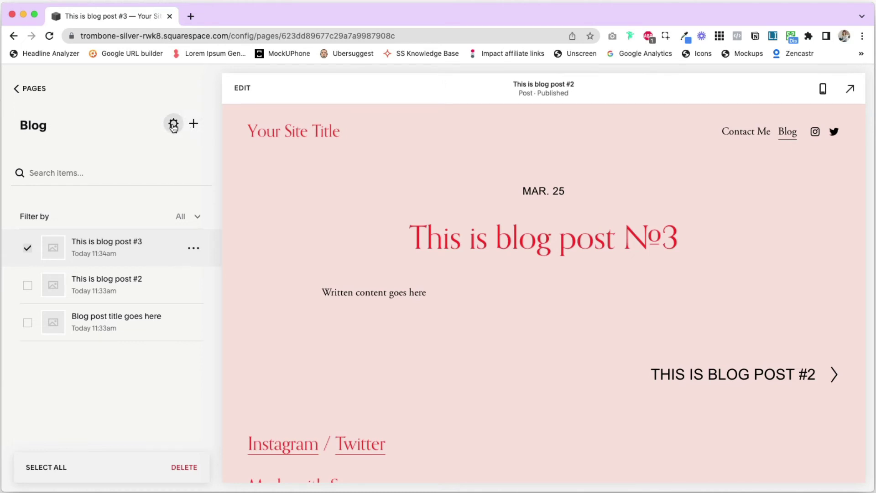
- In the blog's Manage Categories list, rename 'Category name #1' to 'Category new name #1'
{"action": "left_click", "coordinate": [173, 126]}
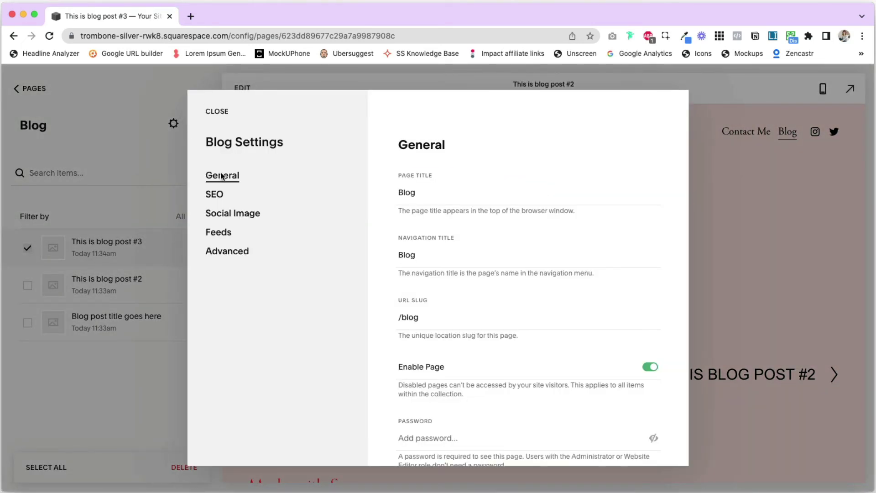
{"action": "left_click", "coordinate": [227, 252]}
{"action": "left_click", "coordinate": [419, 186]}
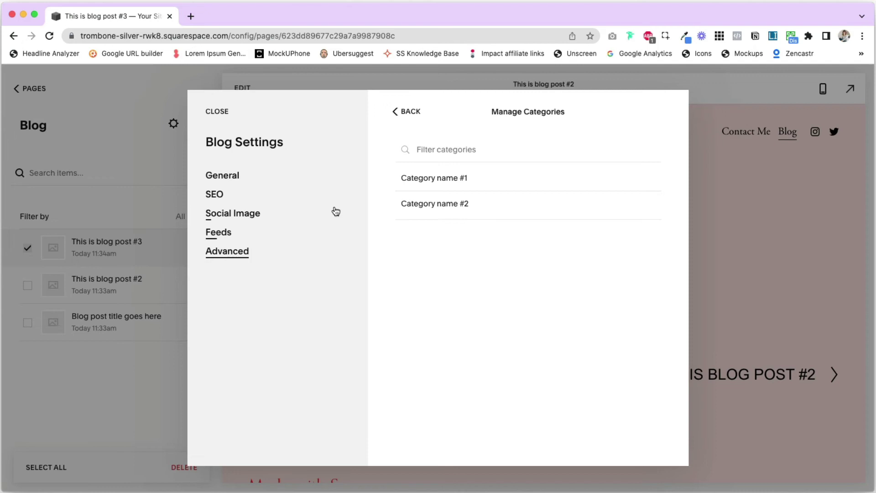
{"action": "left_click", "coordinate": [432, 182]}
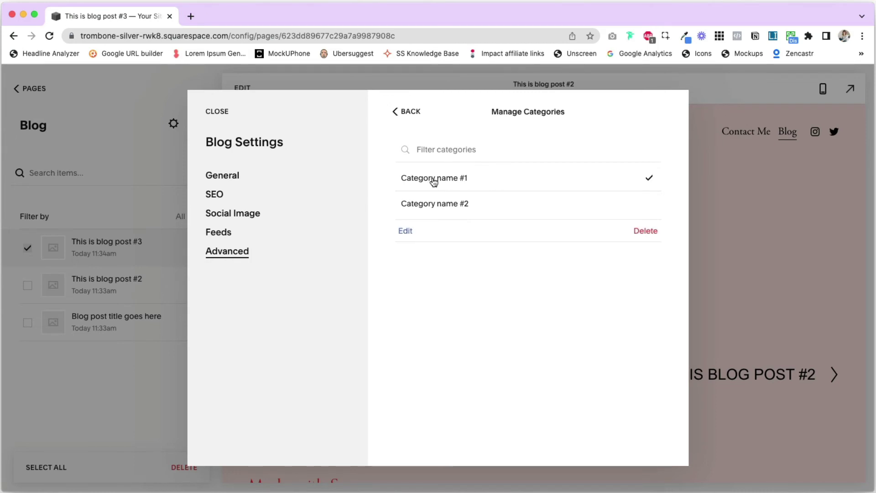
{"action": "left_click", "coordinate": [405, 231]}
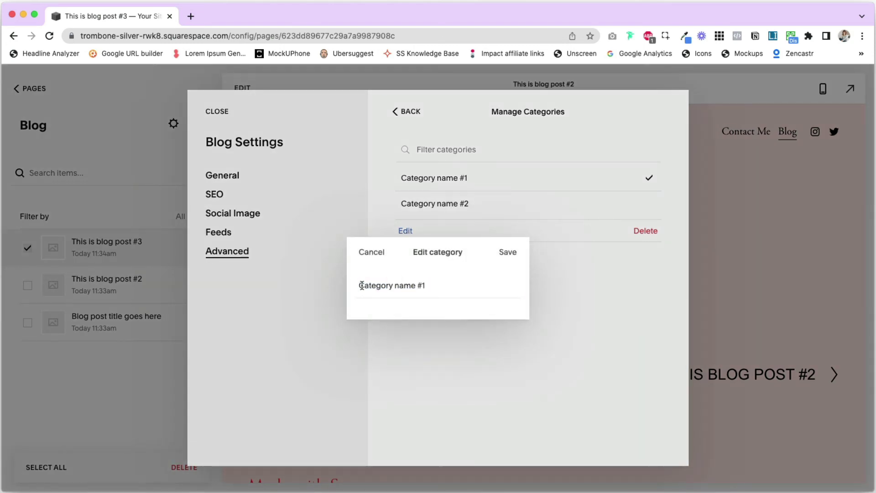
{"action": "left_click", "coordinate": [394, 286]}
{"action": "type", "text": "new"}
{"action": "left_click", "coordinate": [509, 252]}
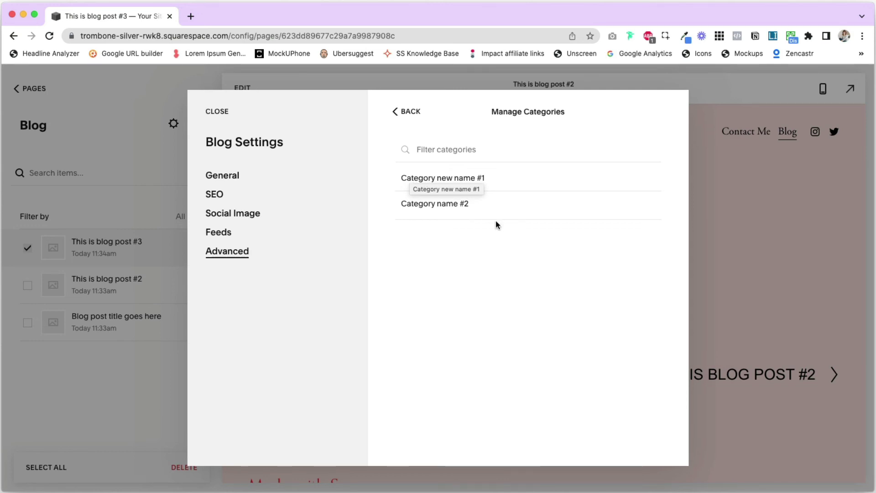
- Delete 'Category name #2', confirm the removal, and close Blog Settings
{"action": "left_click", "coordinate": [447, 204]}
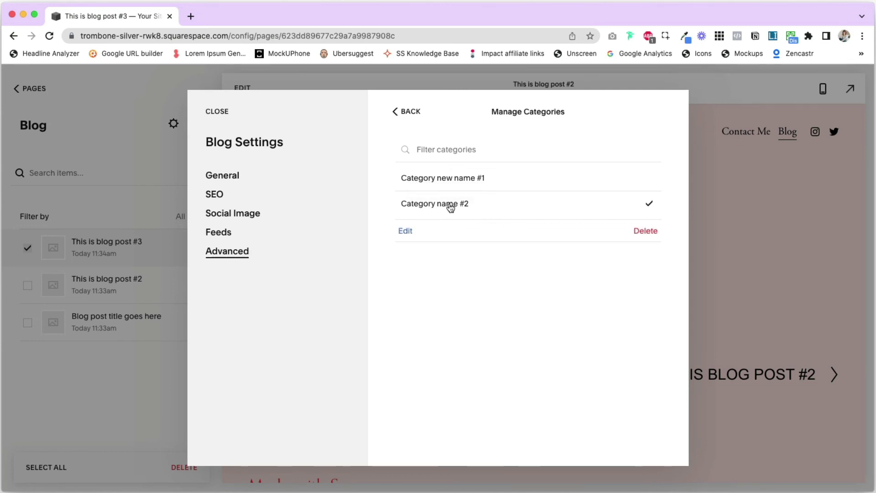
{"action": "left_click", "coordinate": [648, 234]}
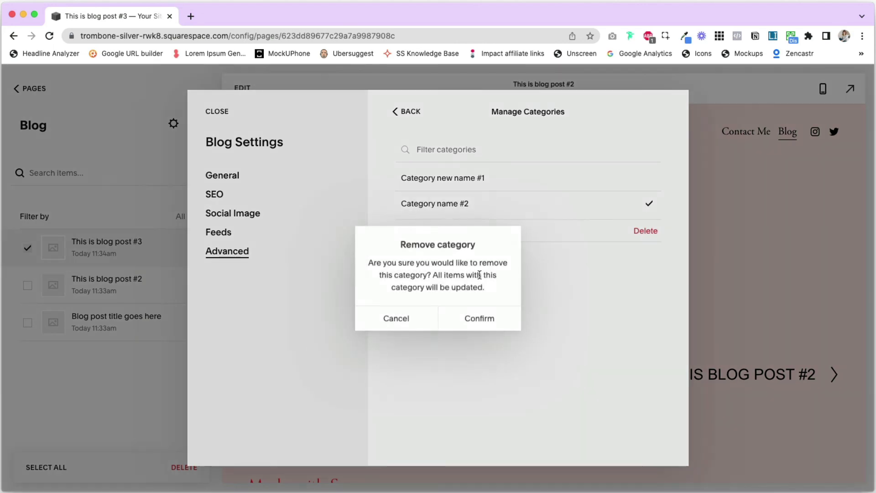
{"action": "left_click", "coordinate": [483, 322]}
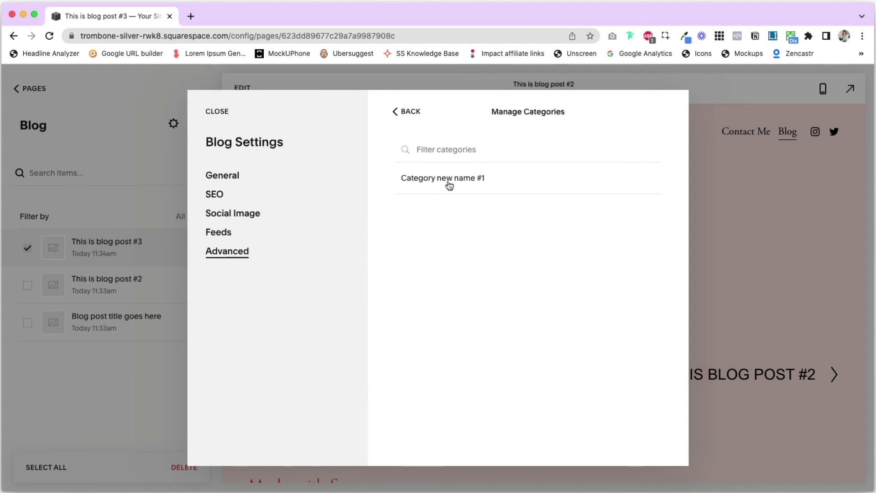
{"action": "left_click", "coordinate": [216, 112]}
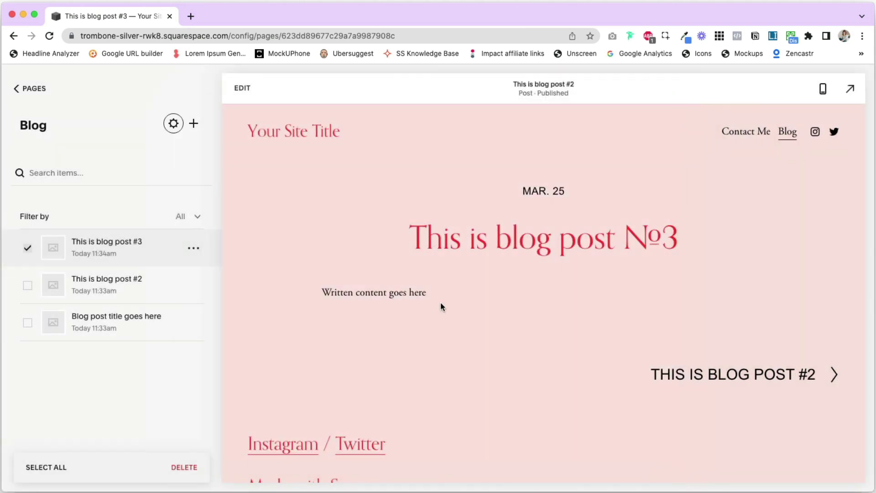